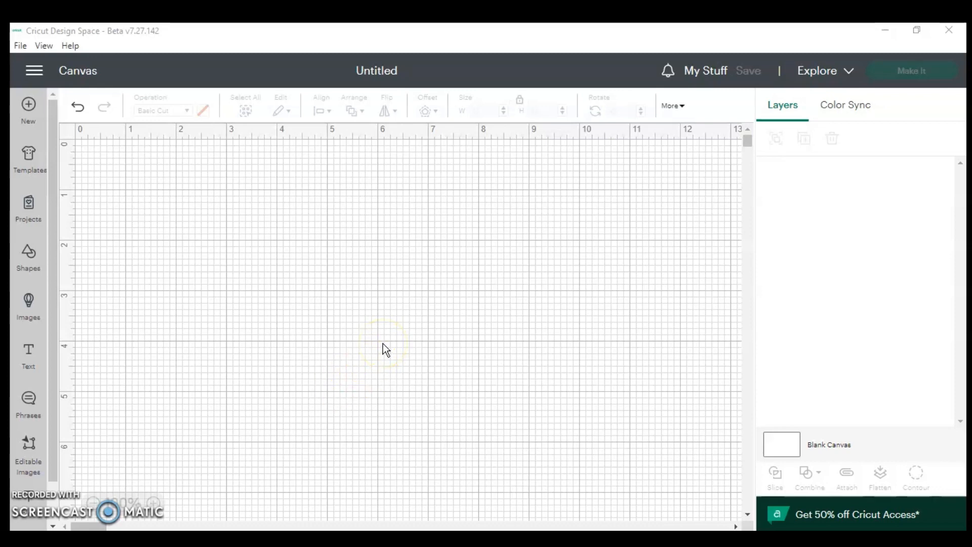
Step: Check the application experience option in the general settings of Design Space
click(301, 248)
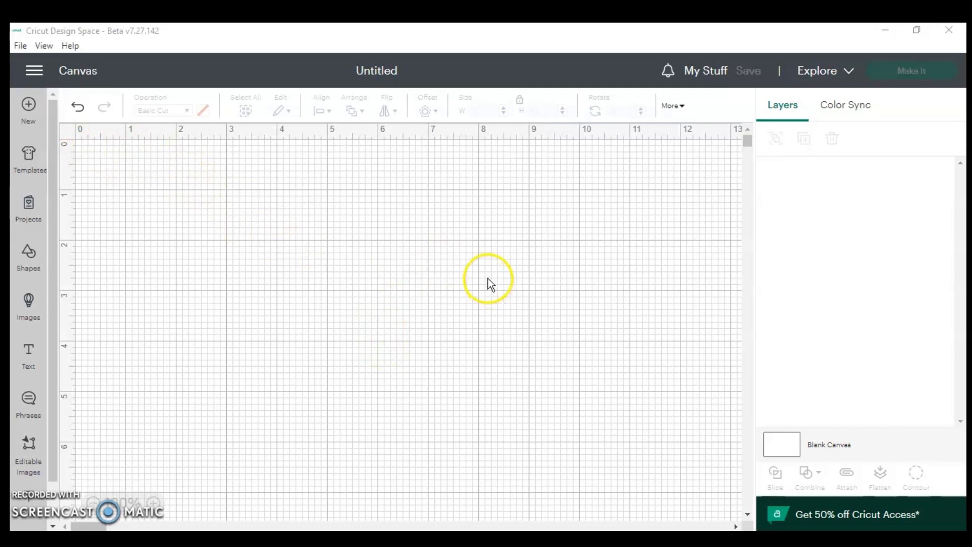
click(35, 80)
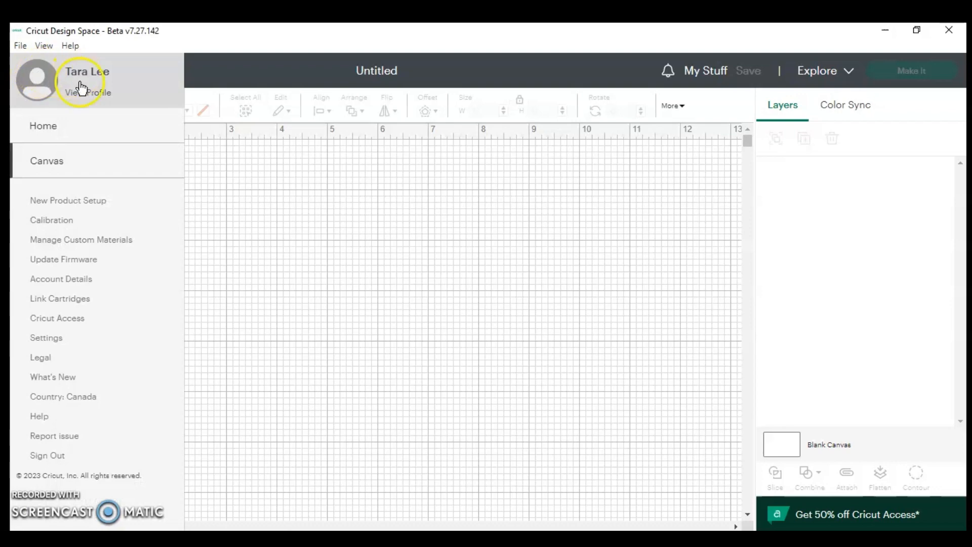
click(46, 339)
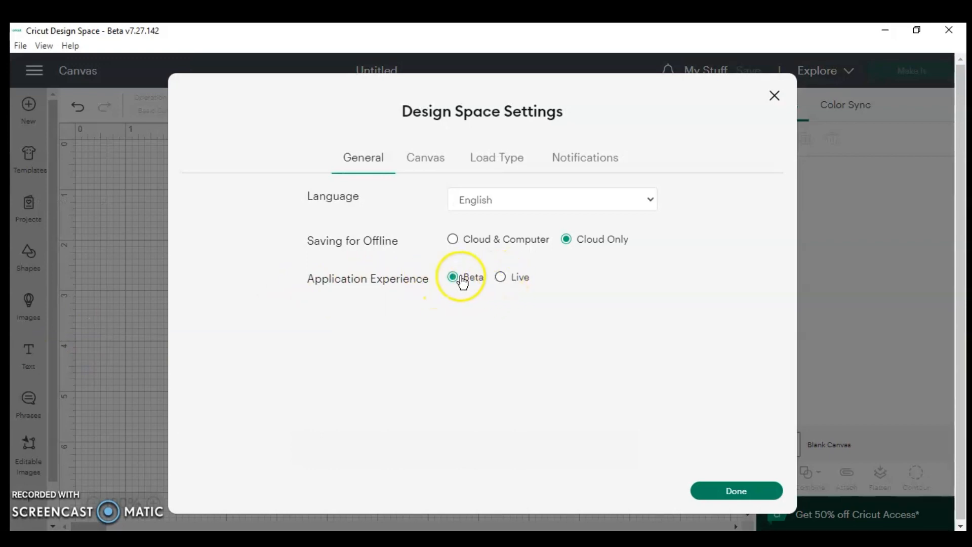
click(731, 494)
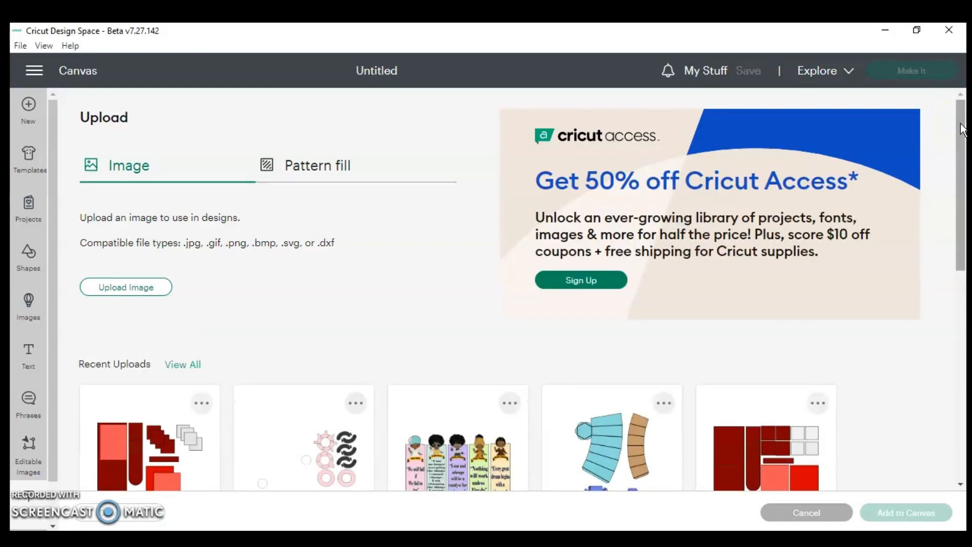
Step: Add the uploaded image of the curly-haired girl with the balloon to the canvas and enlarge it to about 12.27 × 14.92 in
drag(962, 129, 955, 260)
click(185, 353)
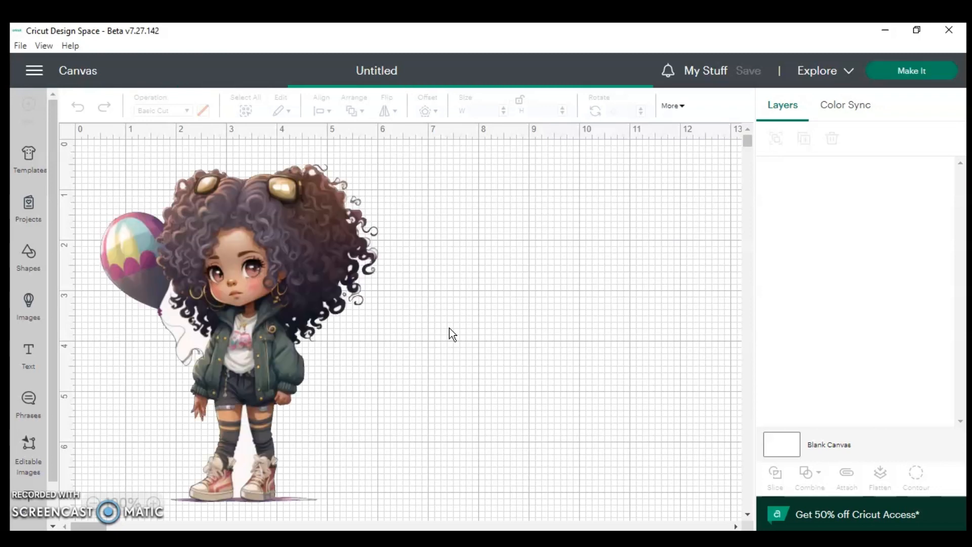
click(320, 324)
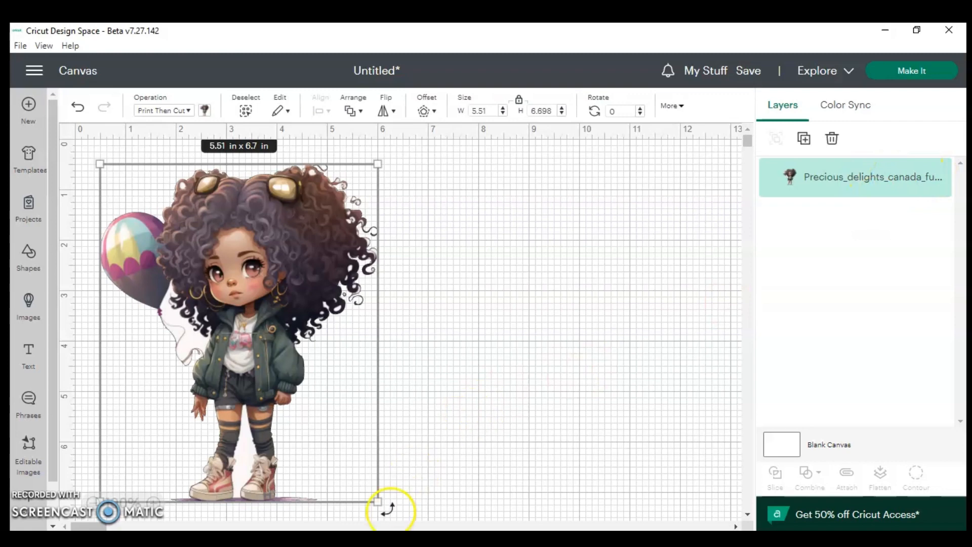
drag(378, 502, 622, 529)
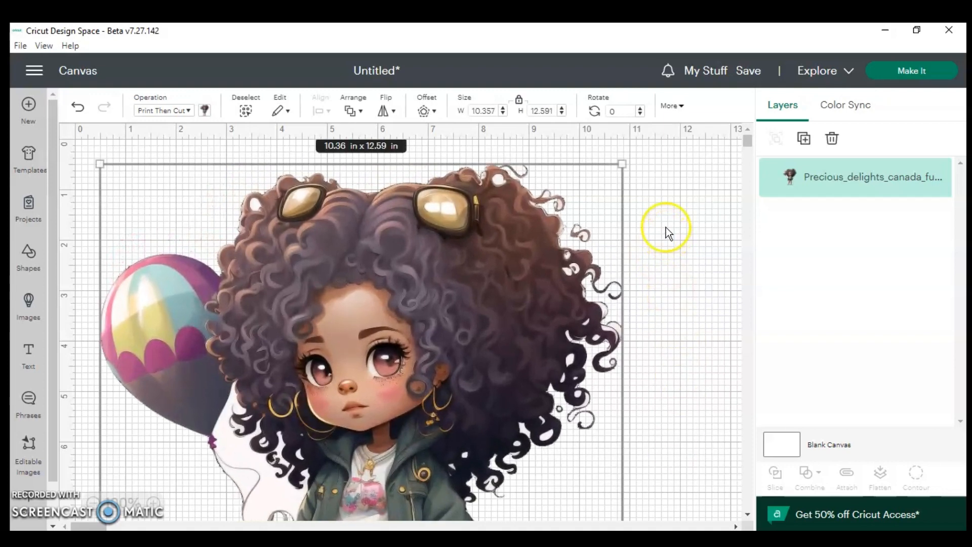
drag(624, 163, 721, 129)
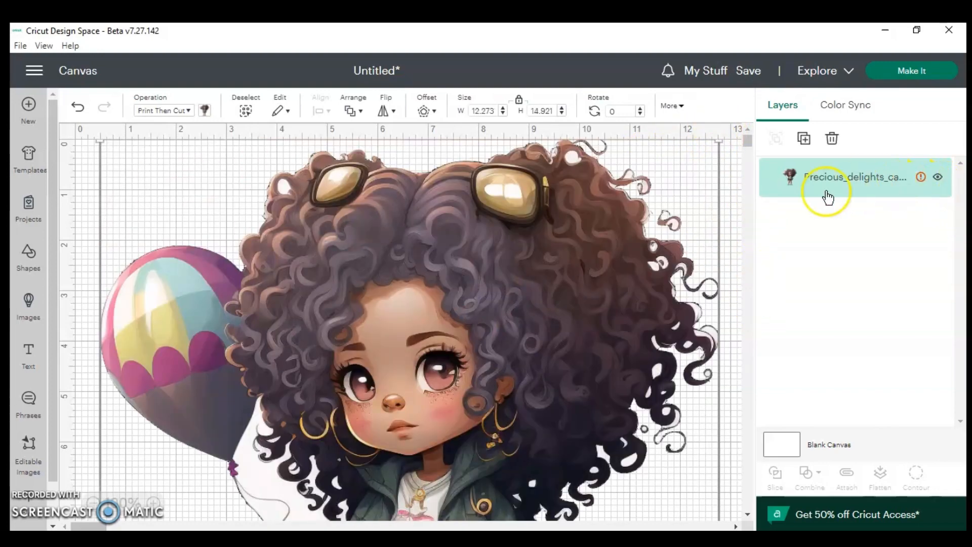
Step: Set the Print Then Cut page size to 11 in x 17 in (Tabloid) and the load type to On Mat - 12 in x 24 in
click(921, 180)
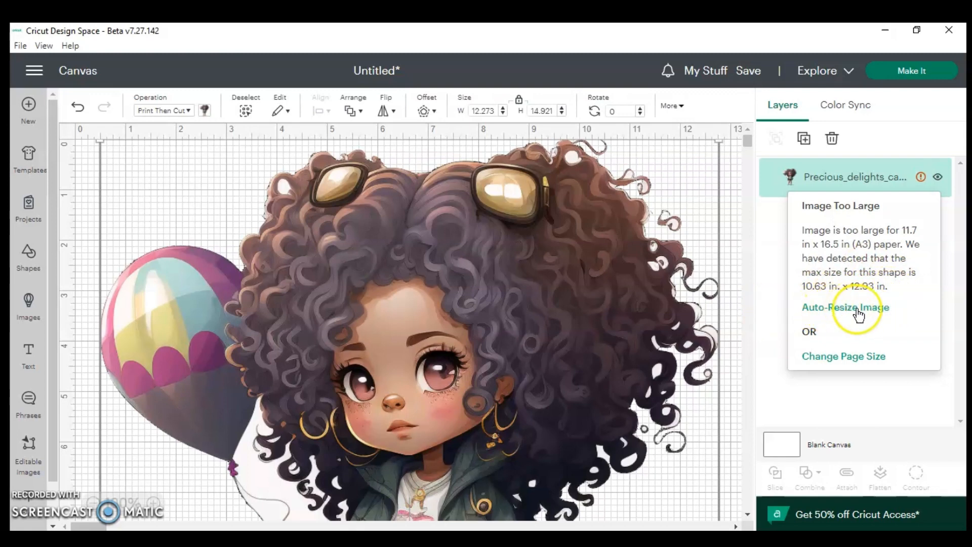
click(823, 361)
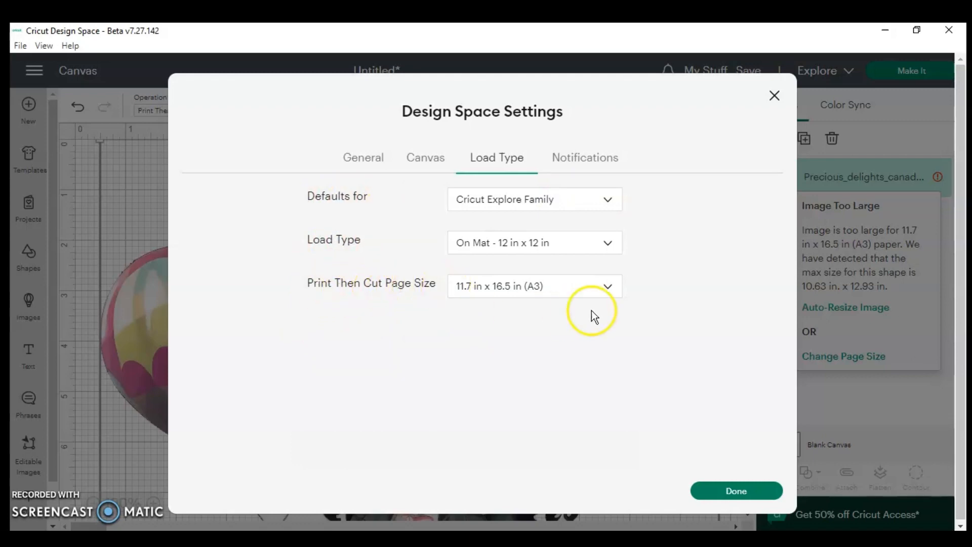
click(609, 290)
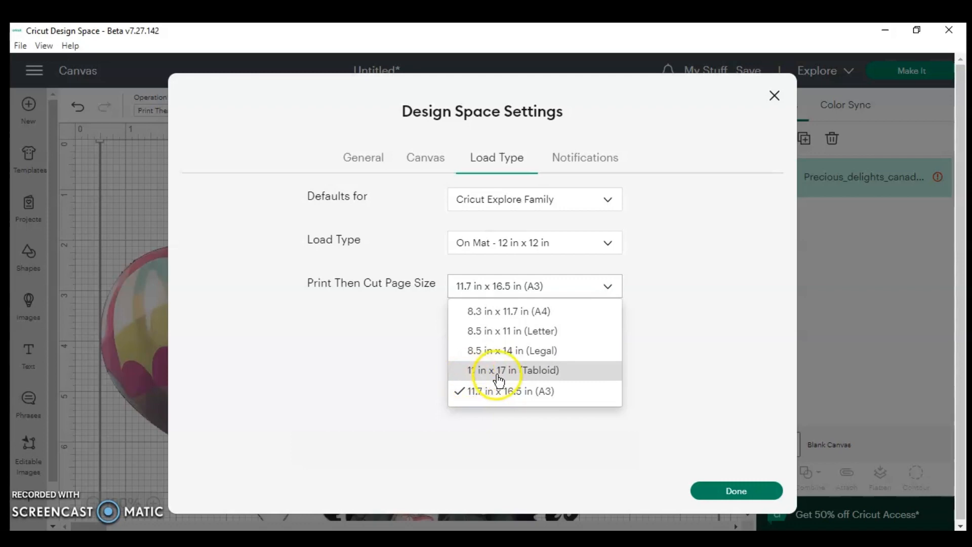
click(556, 379)
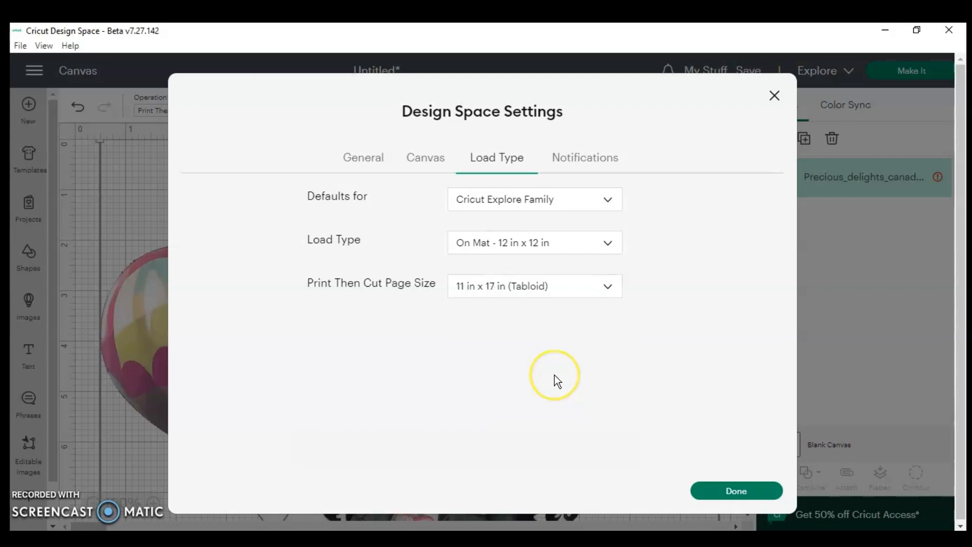
click(609, 248)
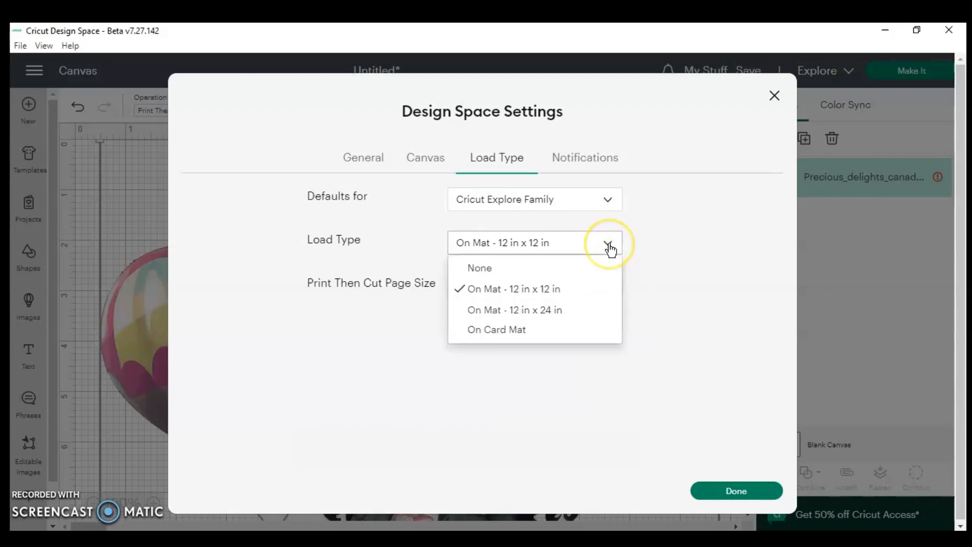
click(527, 311)
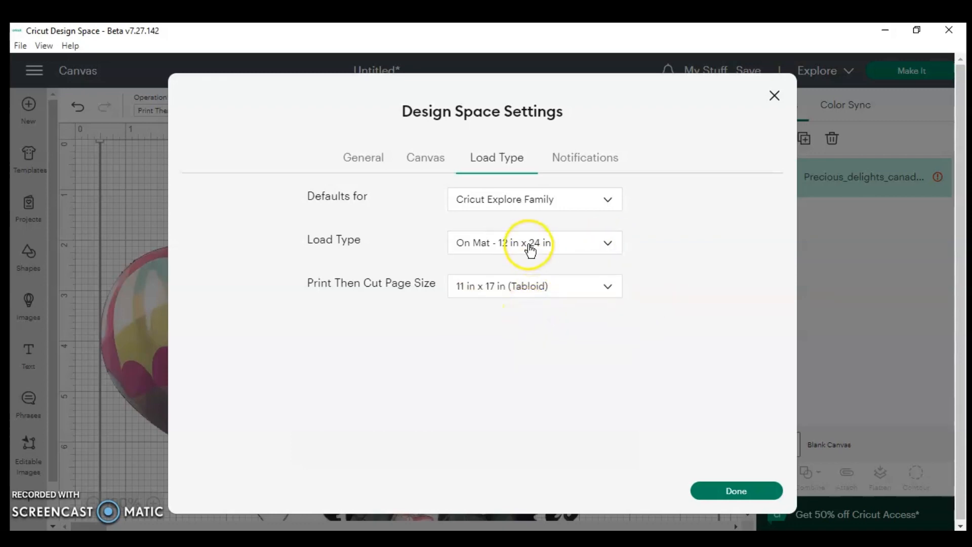
click(733, 499)
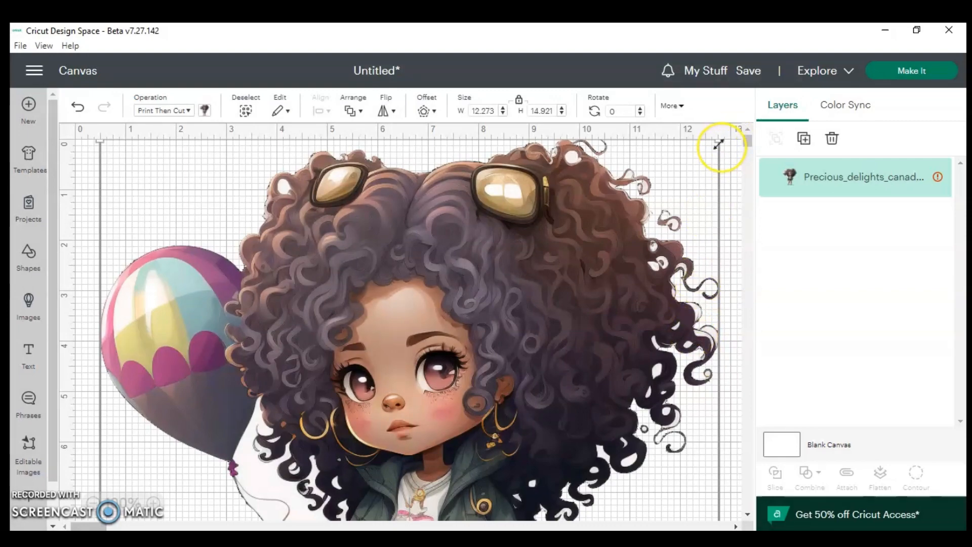
Step: Shrink the girl image to about 10.92 × 13.27 in and move it to the canvas origin
mouse_move(718, 145)
mouse_down()
mouse_move(669, 199)
mouse_move(718, 158)
mouse_up()
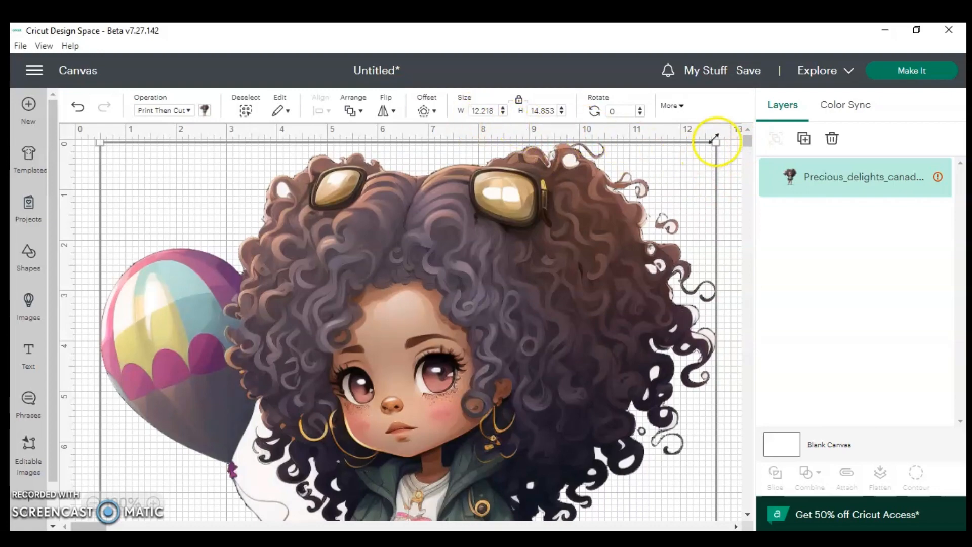
drag(716, 146, 554, 223)
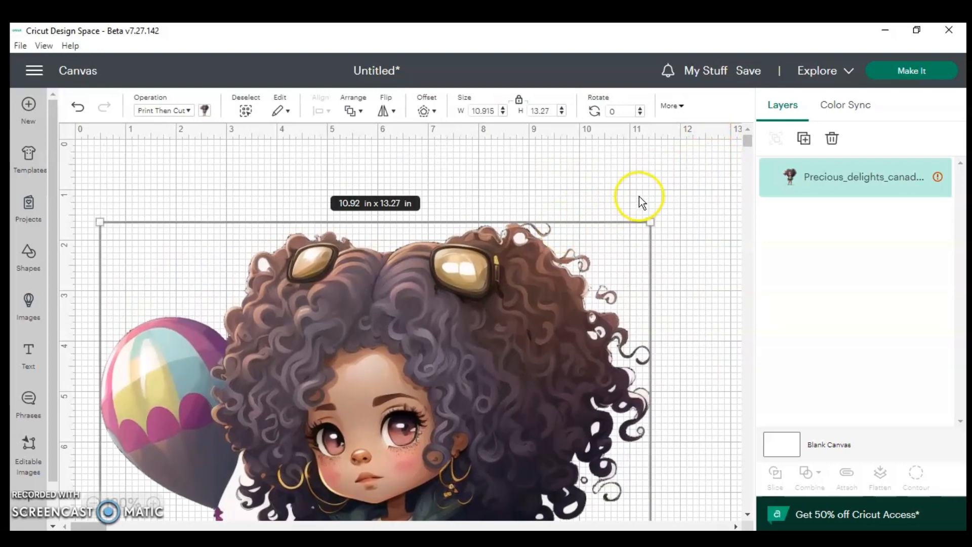
click(661, 172)
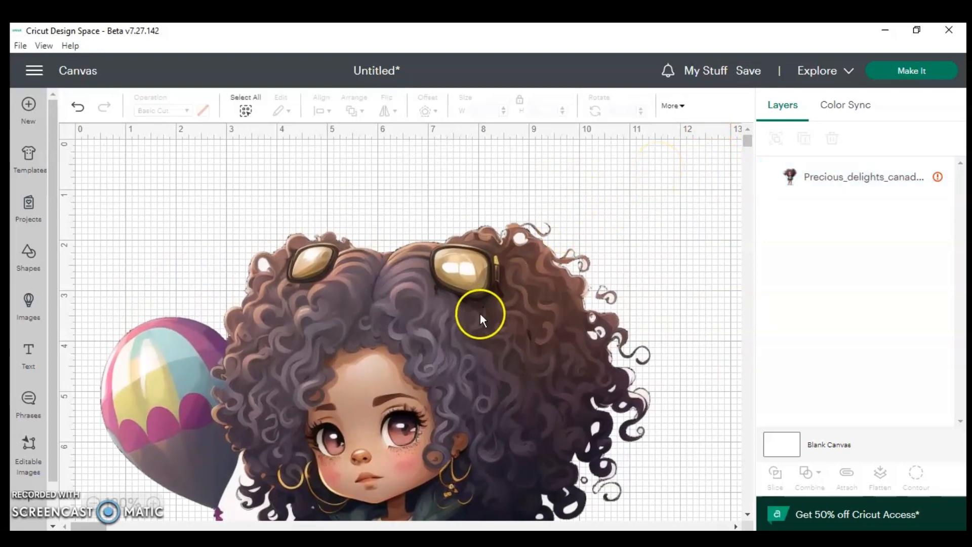
drag(480, 314, 448, 243)
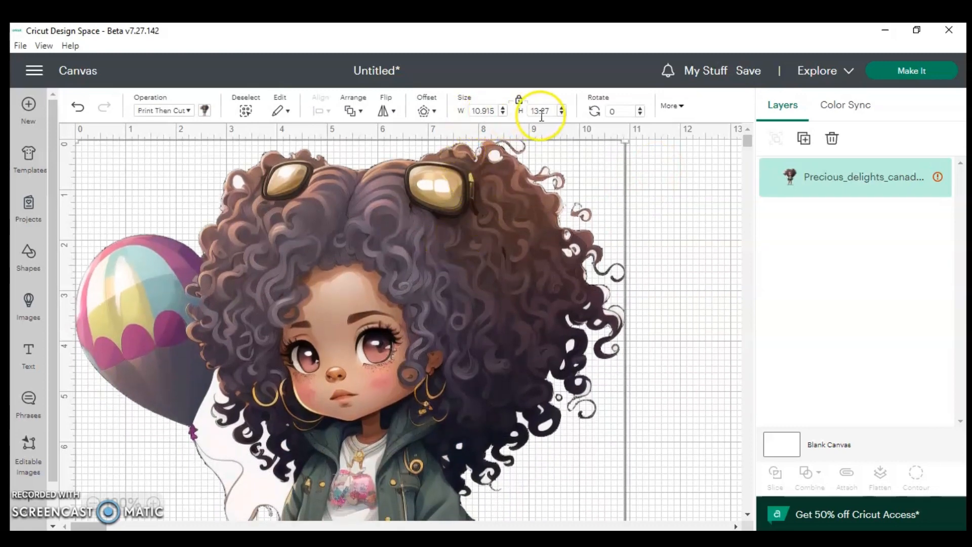
click(665, 188)
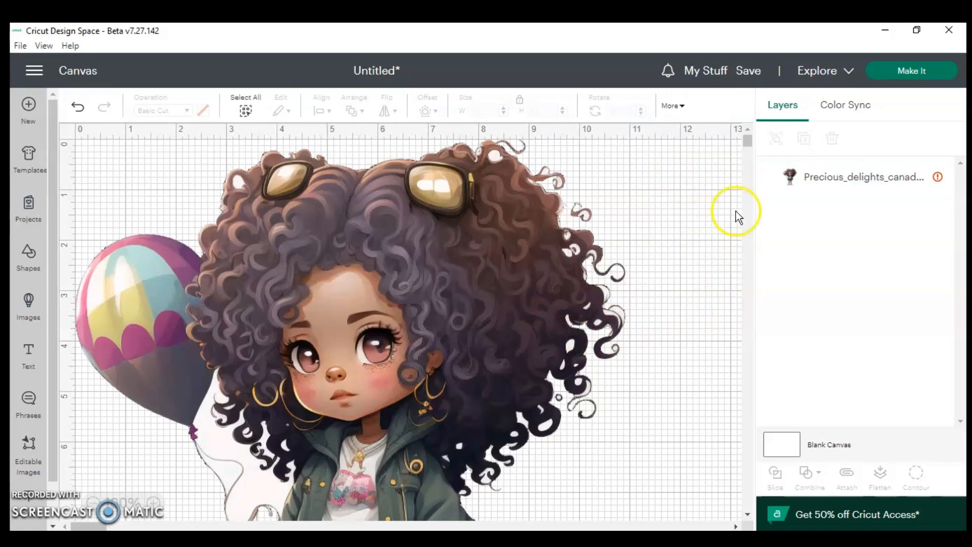
Step: Review the image layer's size warning for the Tabloid page and try to proceed to making the project
click(910, 188)
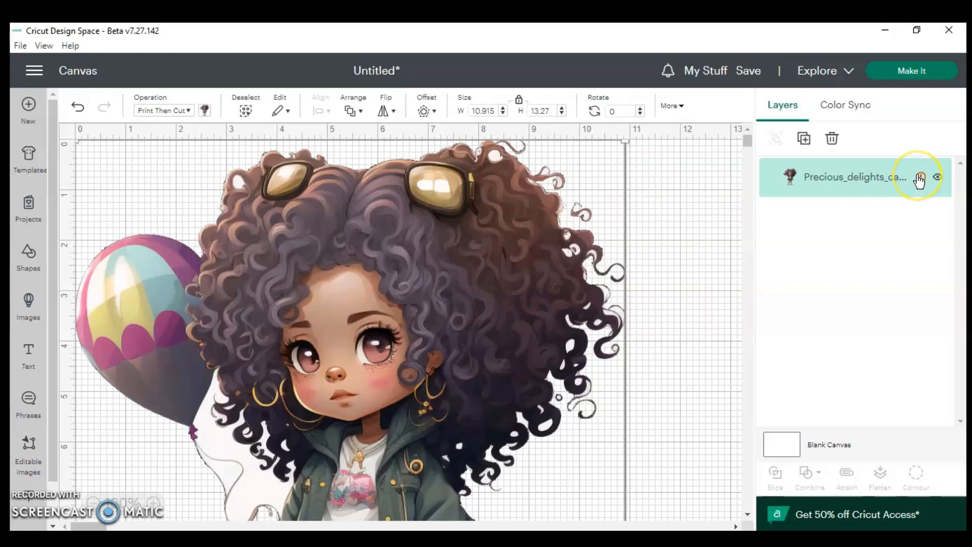
click(919, 181)
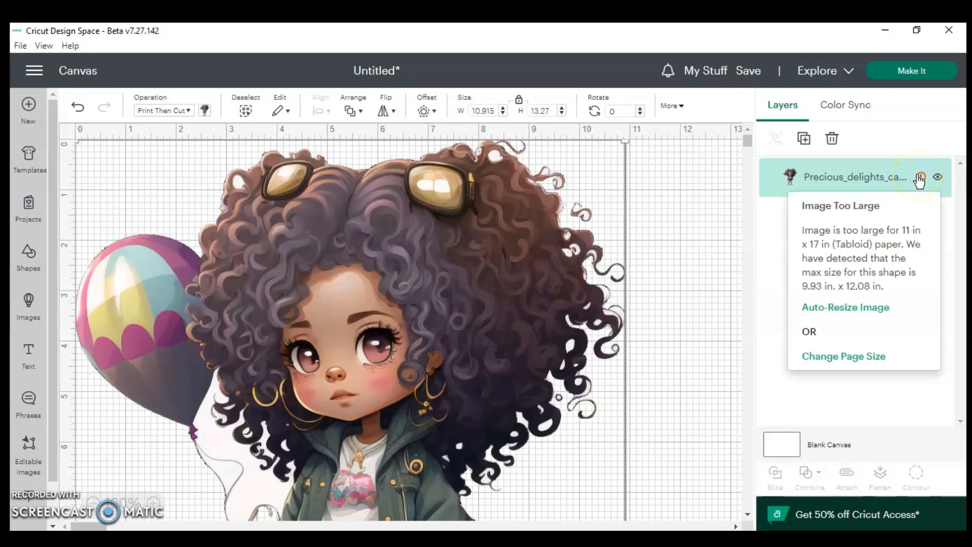
click(843, 359)
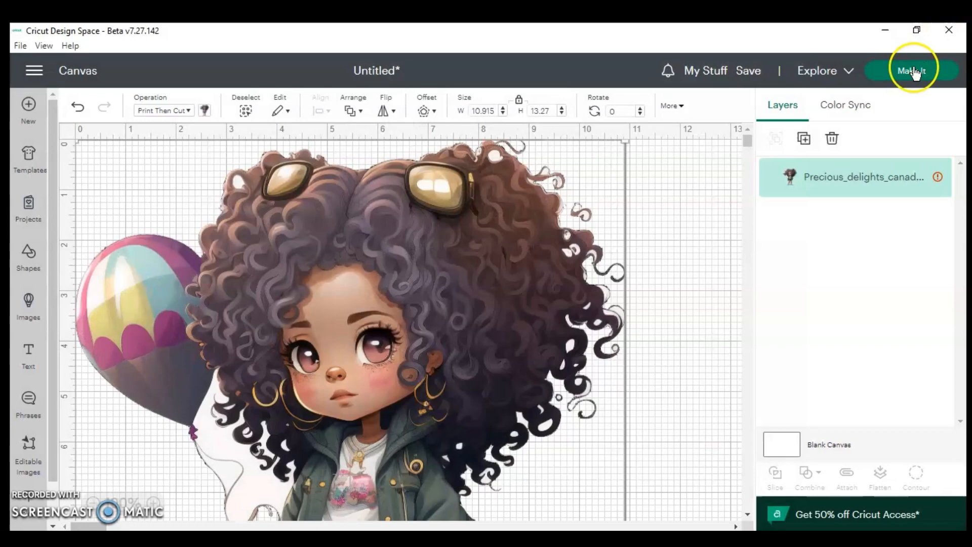
click(914, 70)
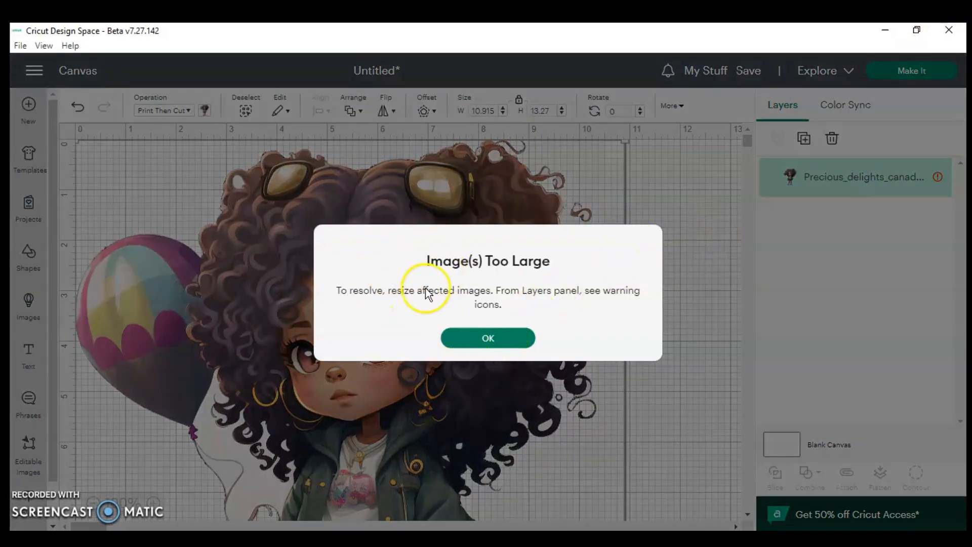
click(509, 340)
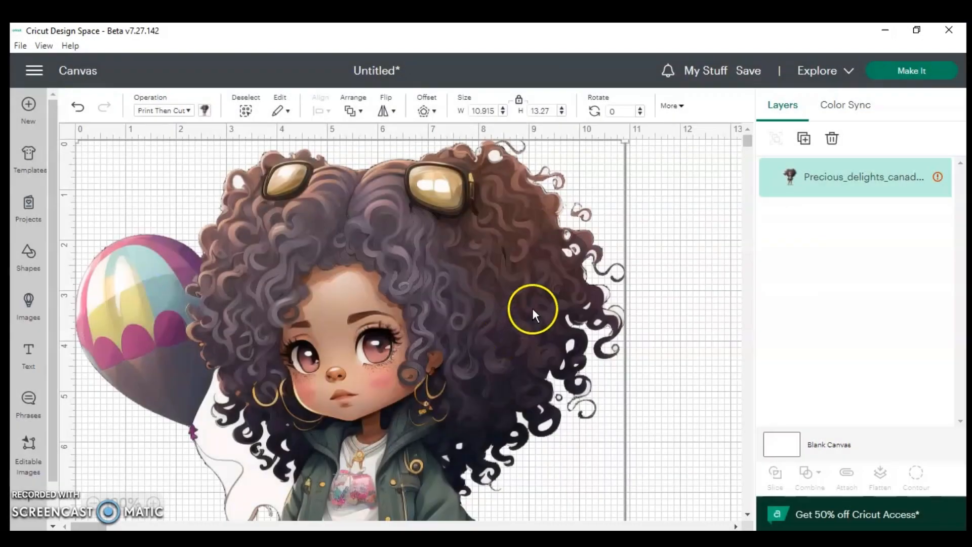
Step: Resize the girl image to about 9.87 × 12 in so it fits the Tabloid page
drag(621, 144, 606, 166)
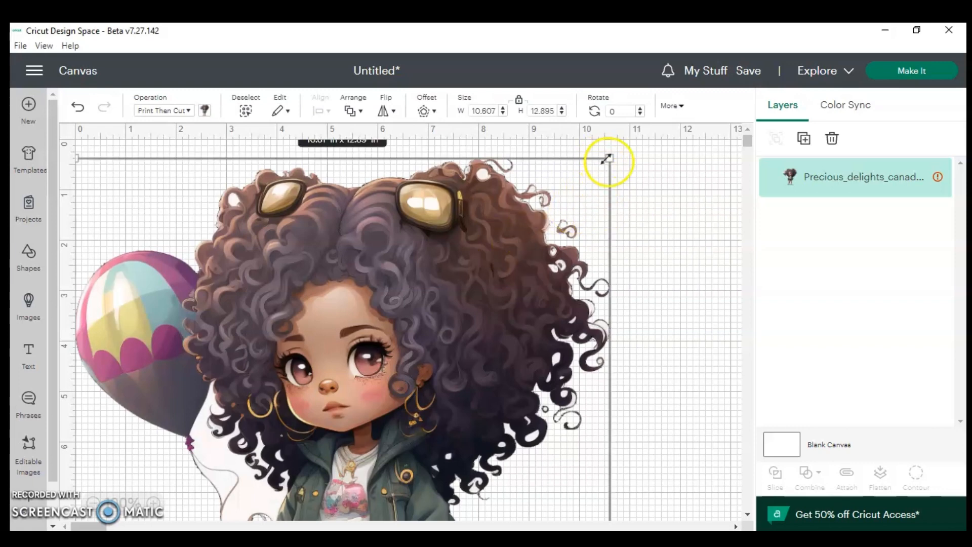
drag(598, 155, 486, 264)
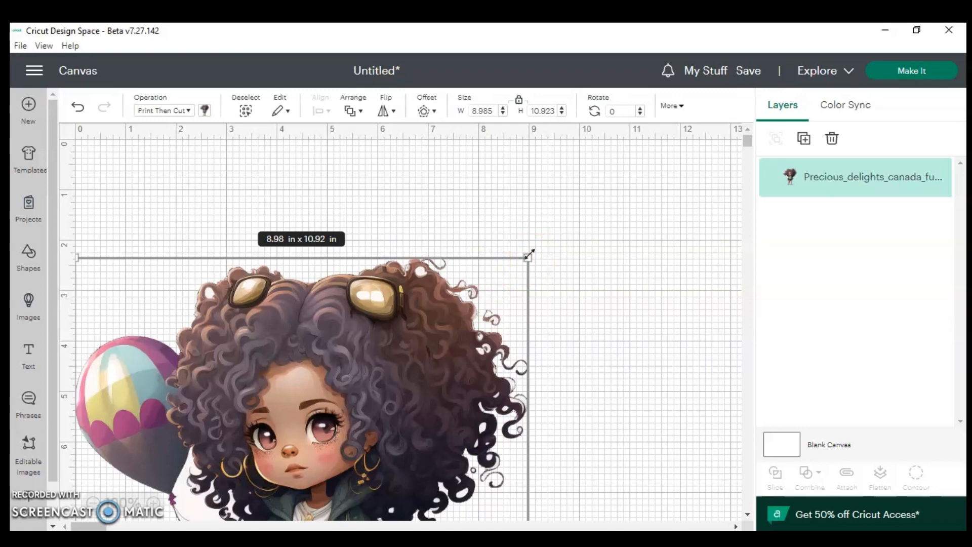
drag(529, 255, 571, 204)
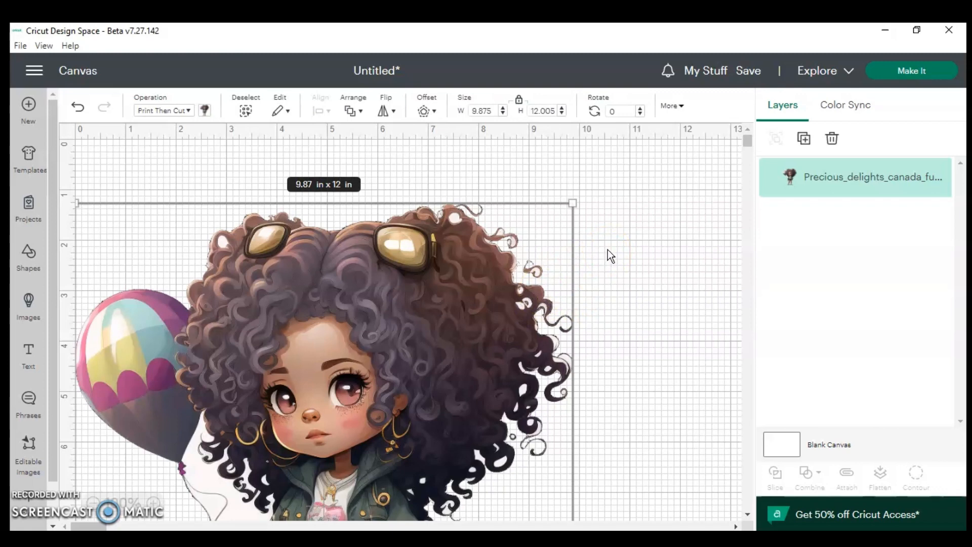
Step: Proceed to the mat preview and examine how the image sits within the registration marks and cutting boundary along the whole page
click(910, 73)
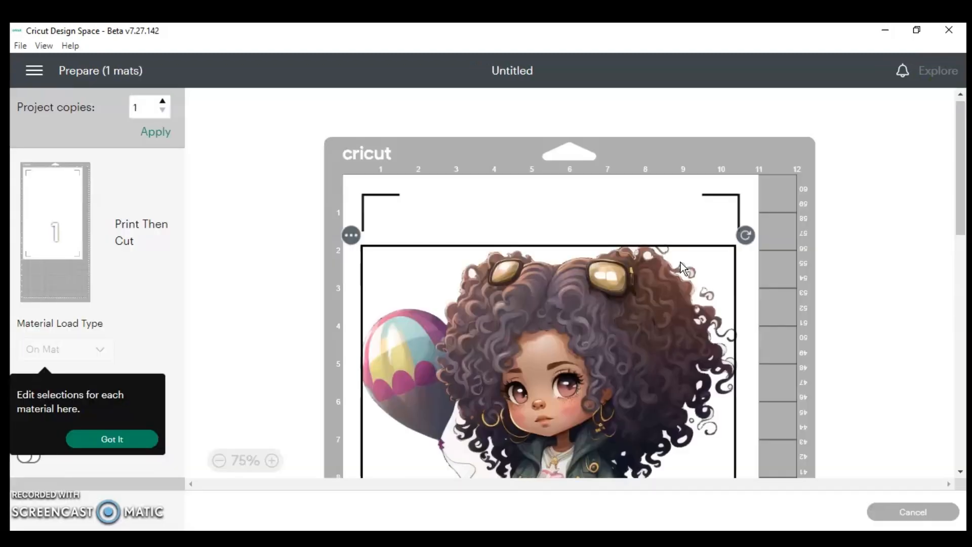
drag(960, 140, 957, 208)
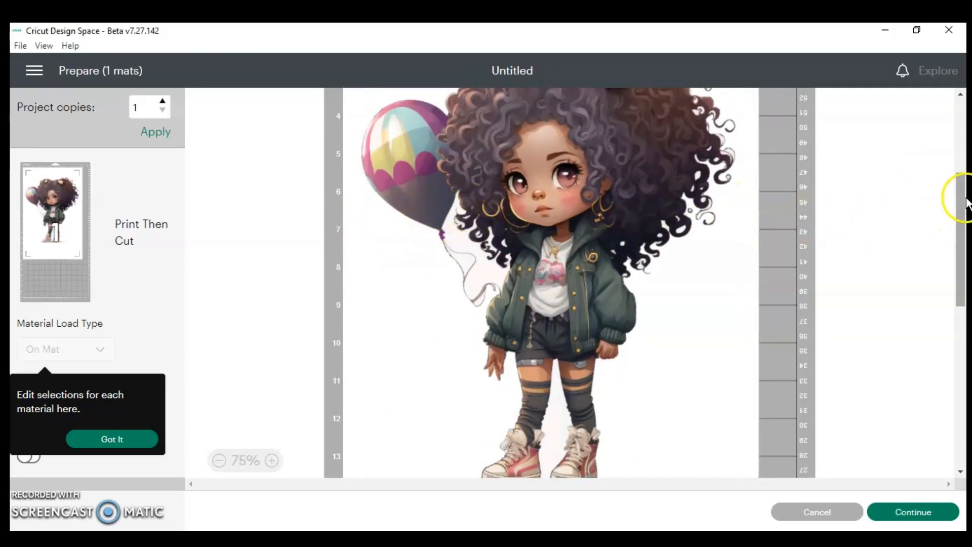
drag(966, 202, 955, 147)
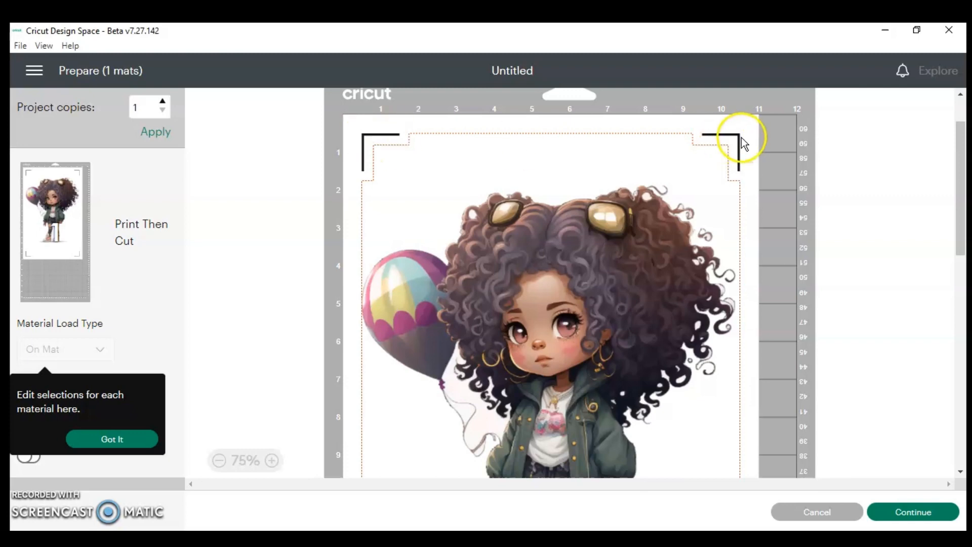
drag(958, 141, 967, 260)
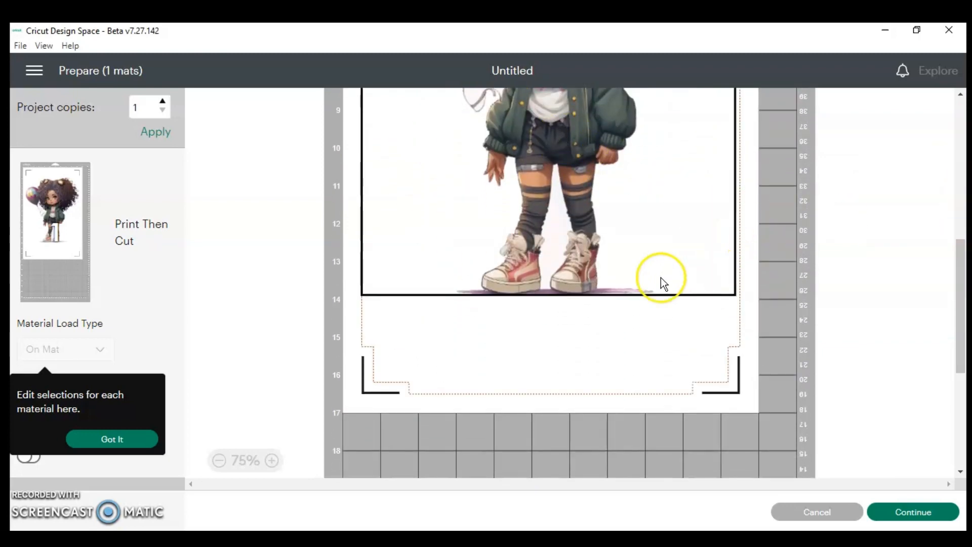
drag(955, 293, 967, 189)
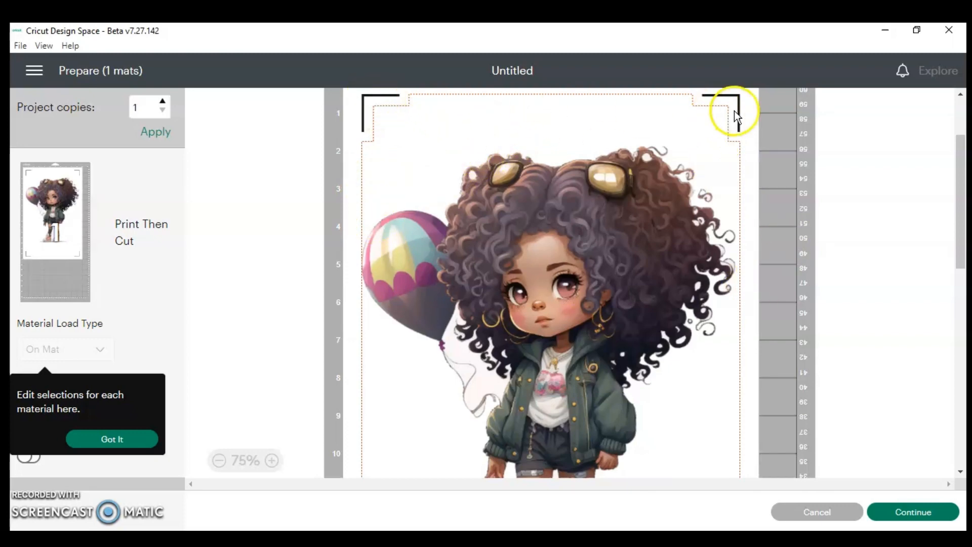
drag(967, 191, 966, 299)
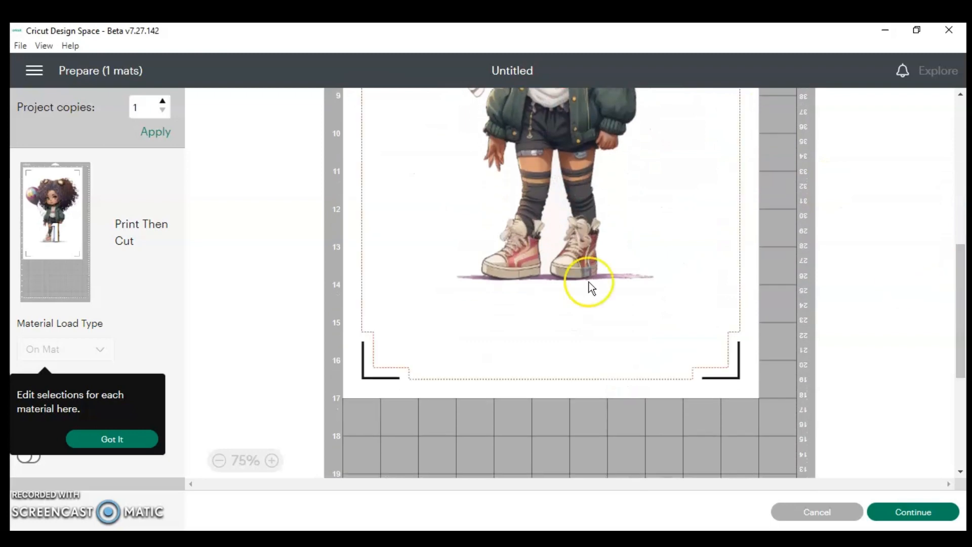
drag(962, 346, 962, 211)
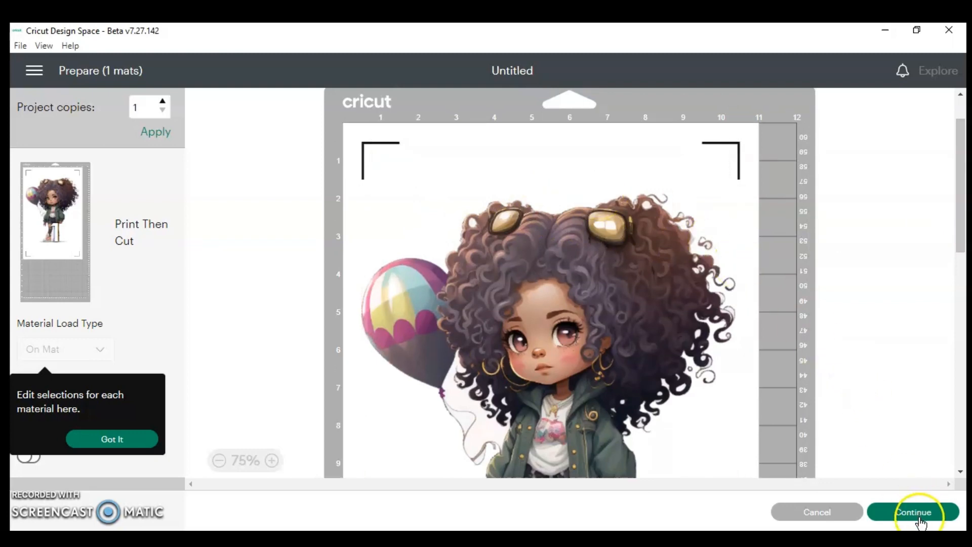
Step: Continue to the make stage to view the printing options, and cancel the cut to return to the mat preview
click(915, 512)
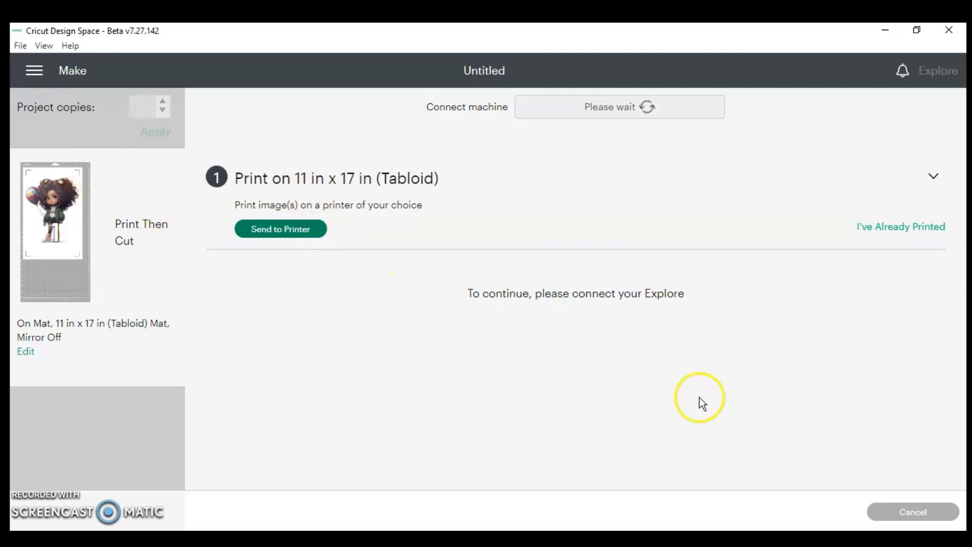
click(919, 514)
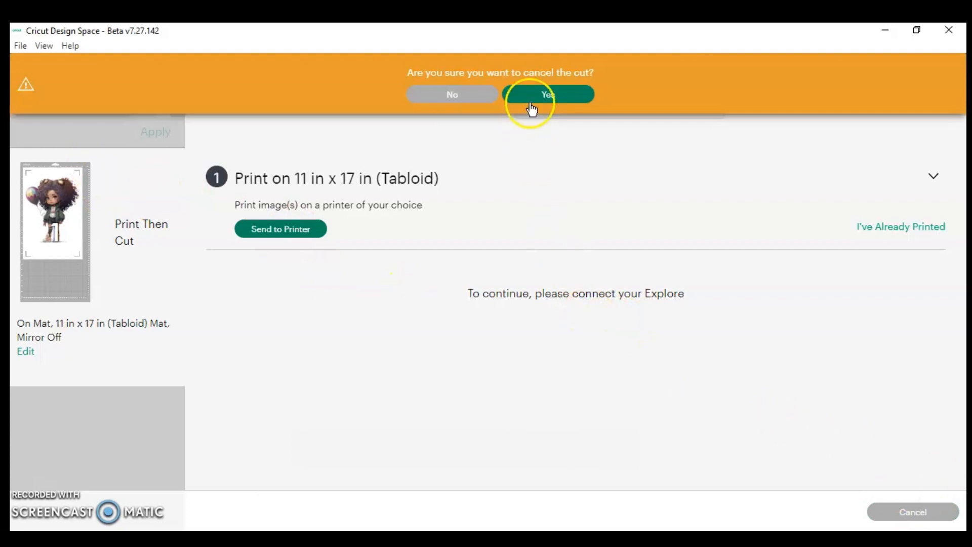
click(532, 100)
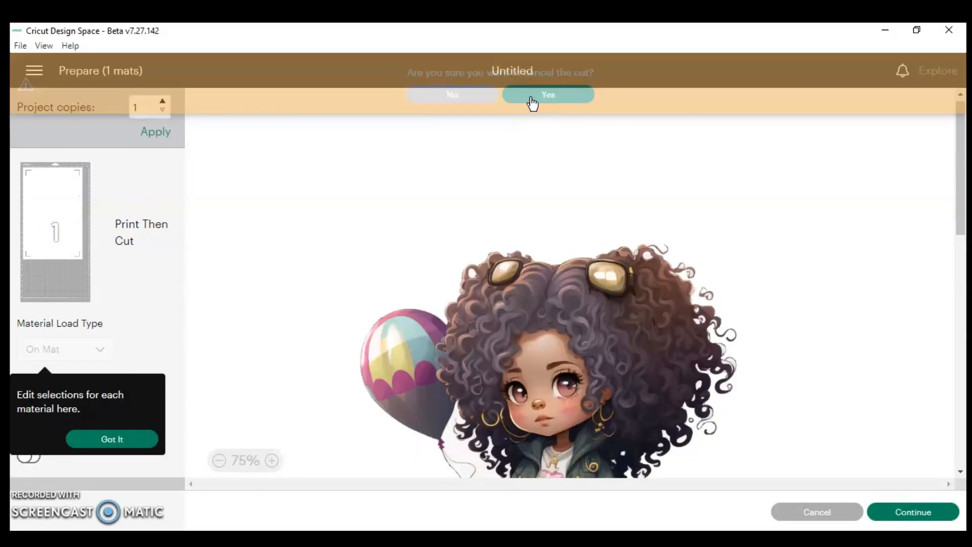